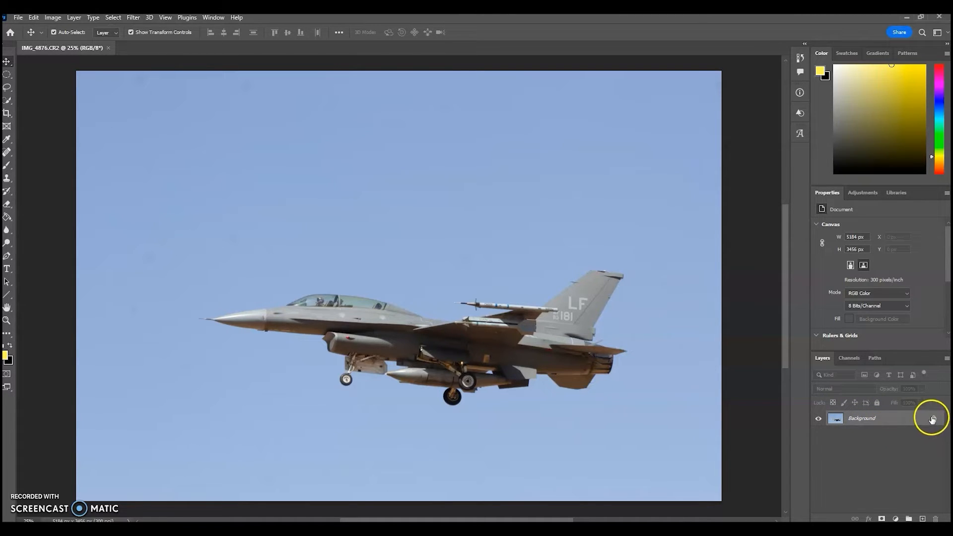
Convert the locked Background into a regular layer named Layer 0 and add a new empty layer above it
double_click(888, 423)
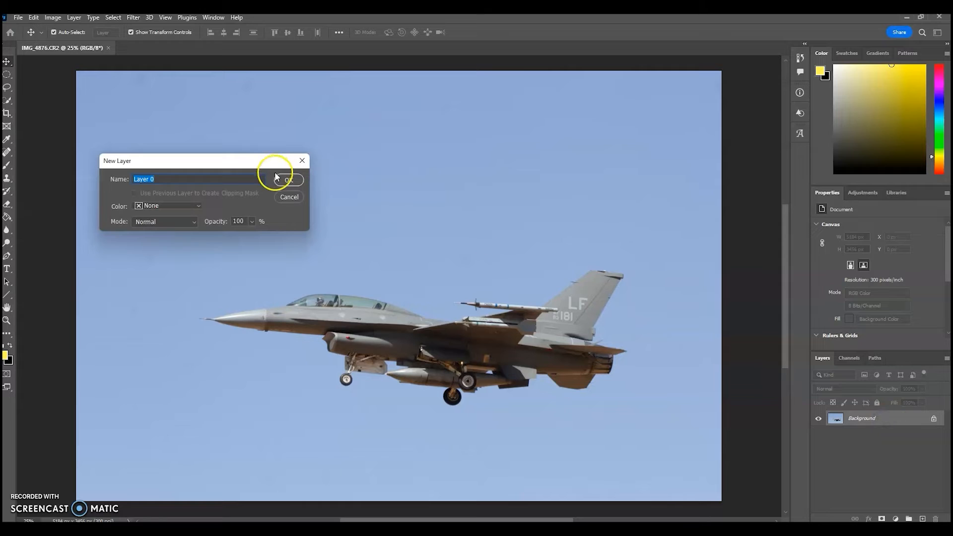
click(282, 179)
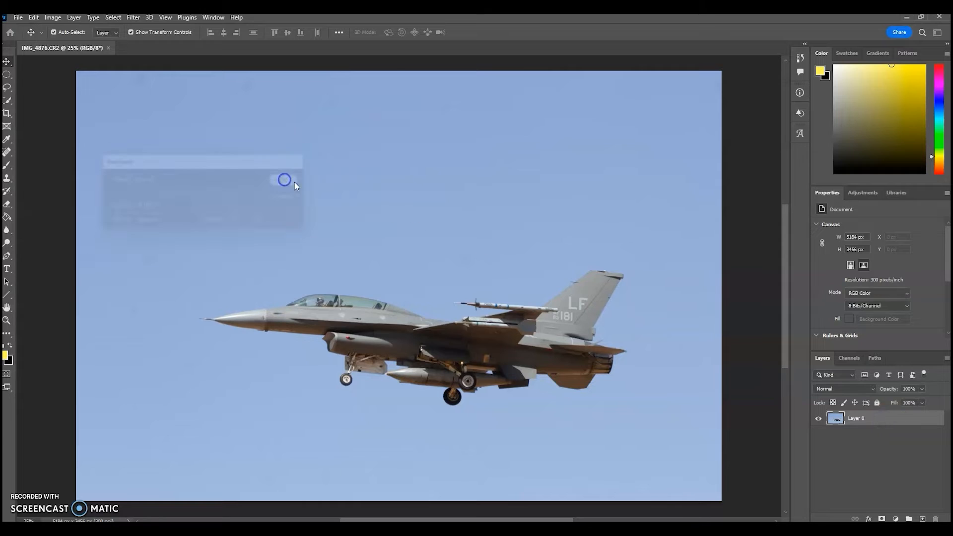
click(922, 518)
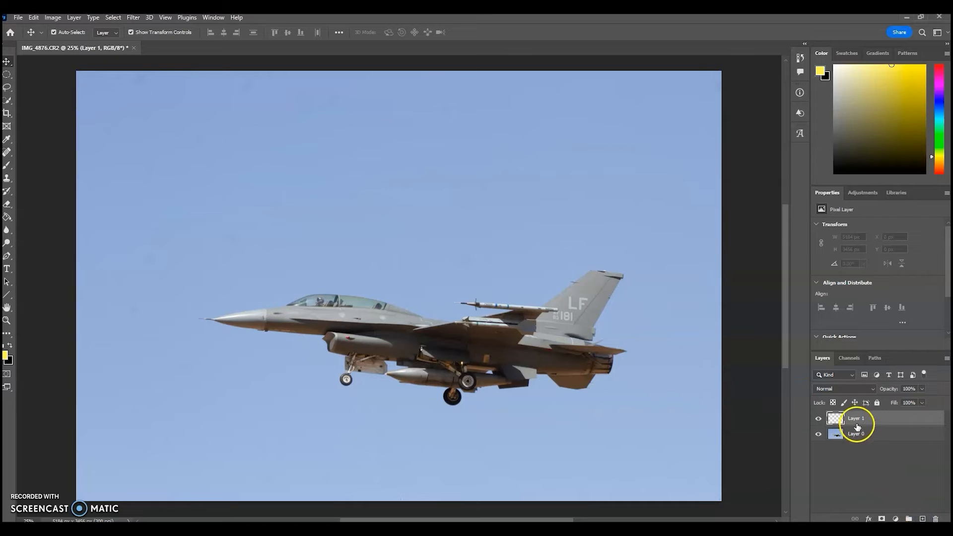
Hide the jet photo layer and add the text "Layer Example" on the empty layer
click(818, 418)
click(818, 437)
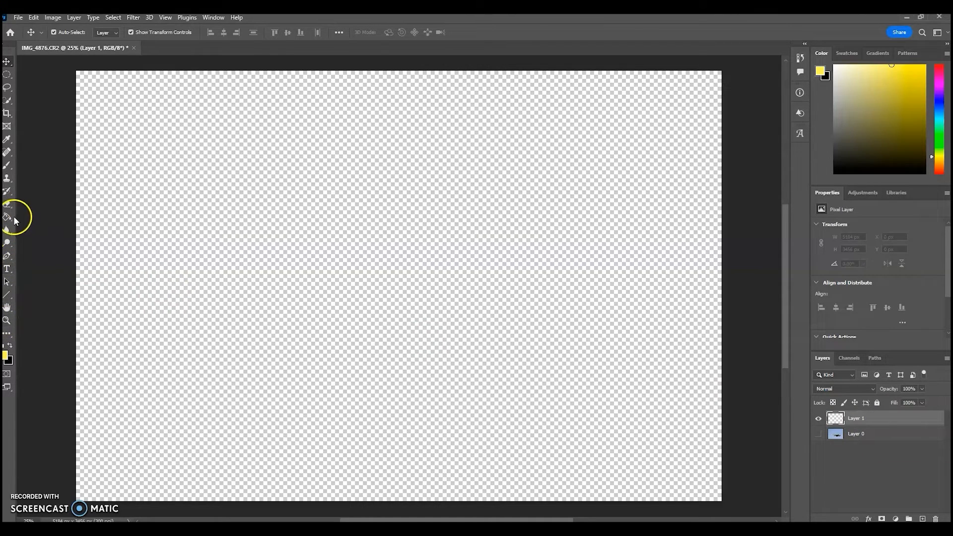
click(7, 269)
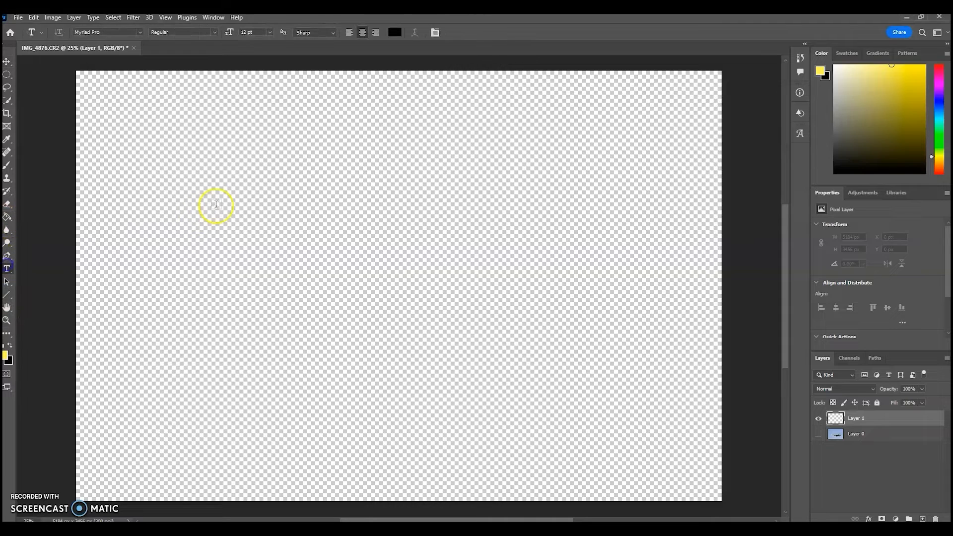
click(215, 206)
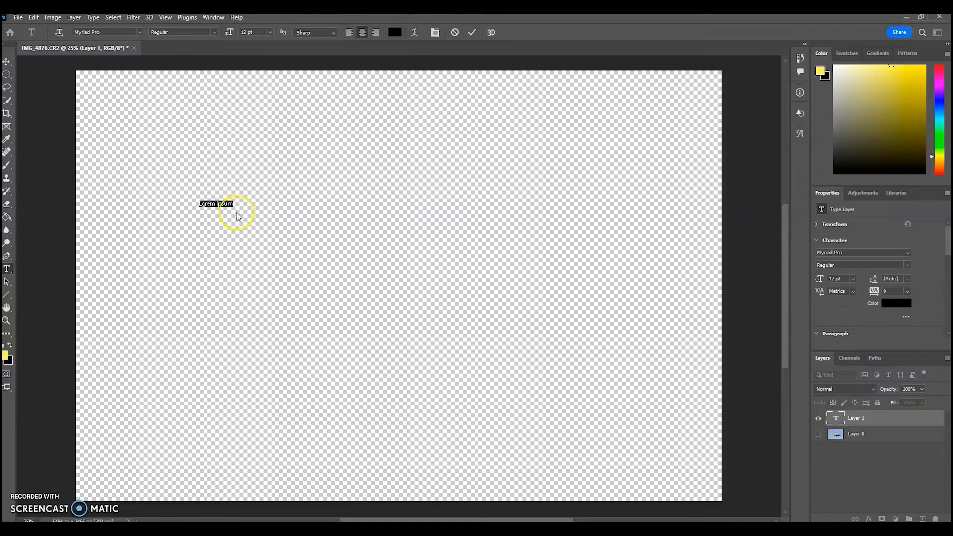
text(Layer Example)
click(472, 32)
Enlarge the "Layer Example" text to about 92 pt and move it close to the middle of the canvas
click(7, 61)
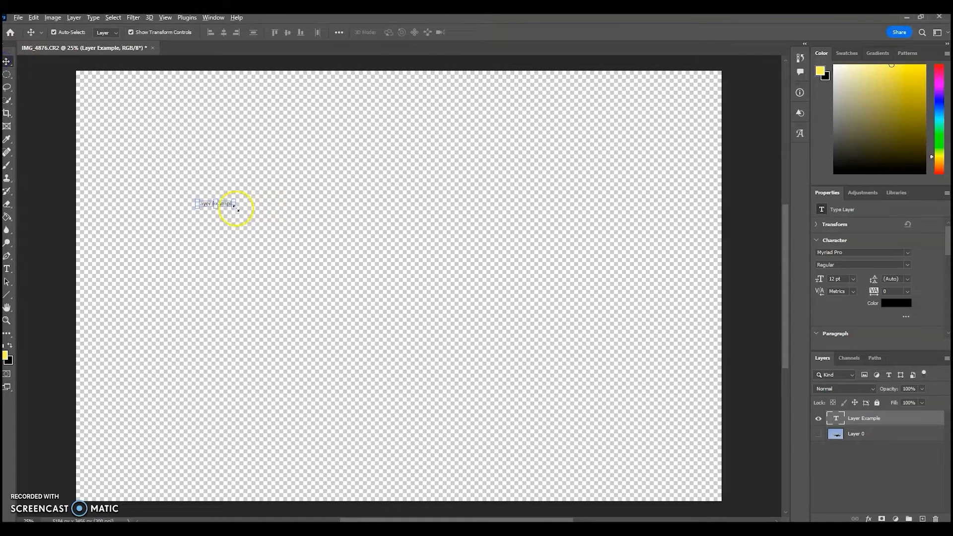
drag(236, 208, 356, 254)
drag(294, 213, 499, 264)
click(489, 33)
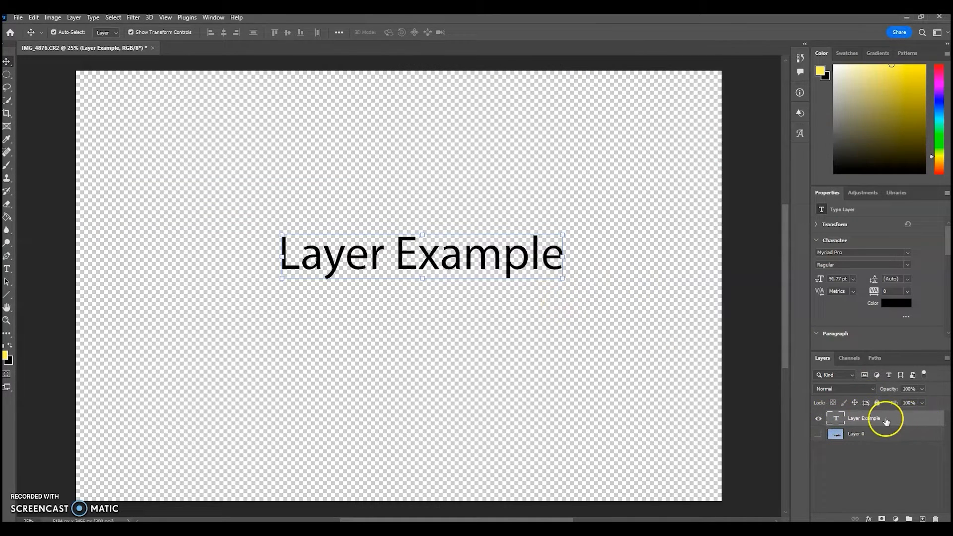
Make the jet photo layer visible and select it, comparing the image with the text layer hidden and shown
click(818, 435)
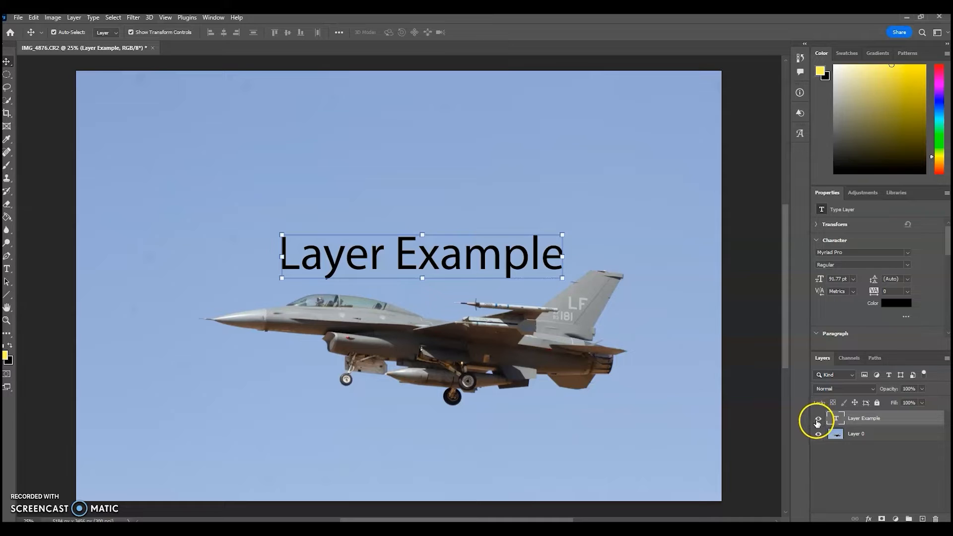
click(819, 421)
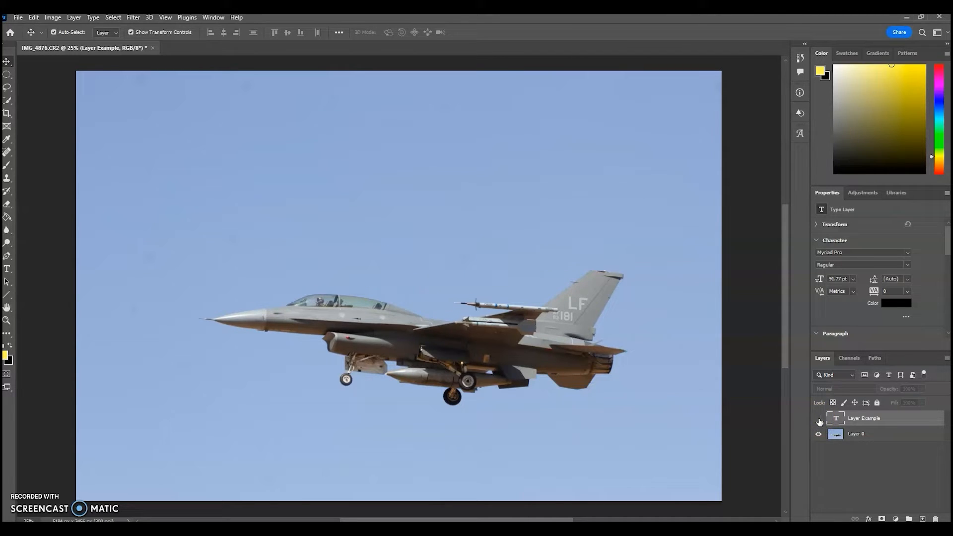
click(818, 421)
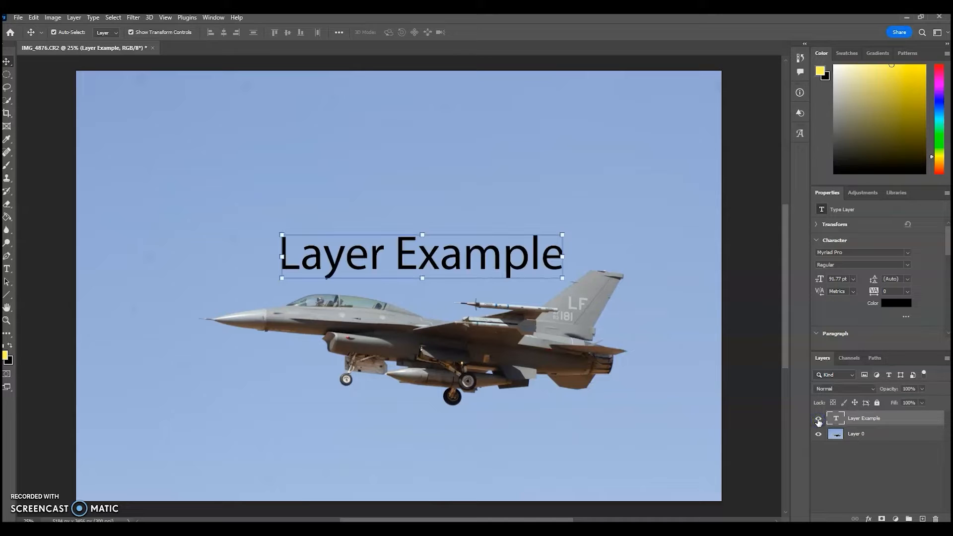
click(819, 421)
click(819, 421)
click(119, 157)
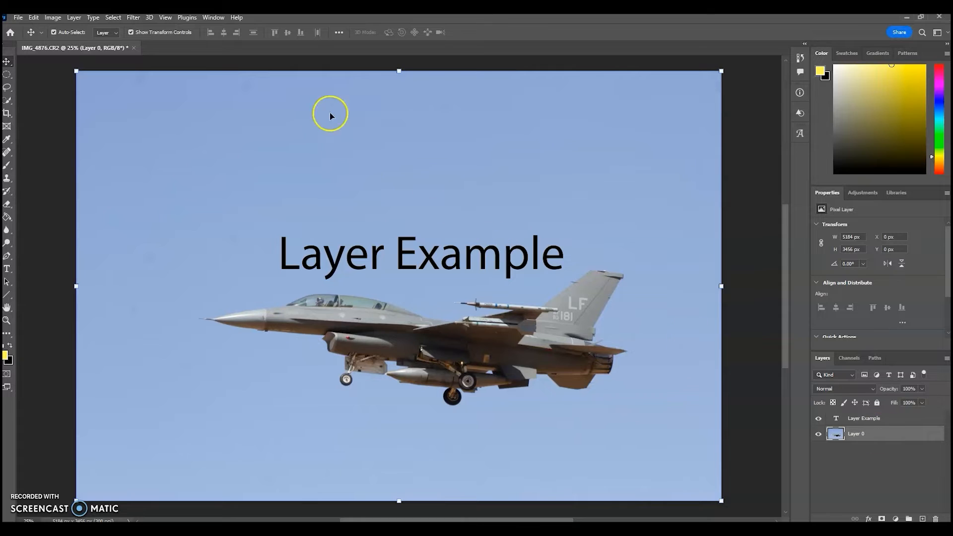
Try a 16 : 9 crop framed more tightly around the jet and the text
click(8, 114)
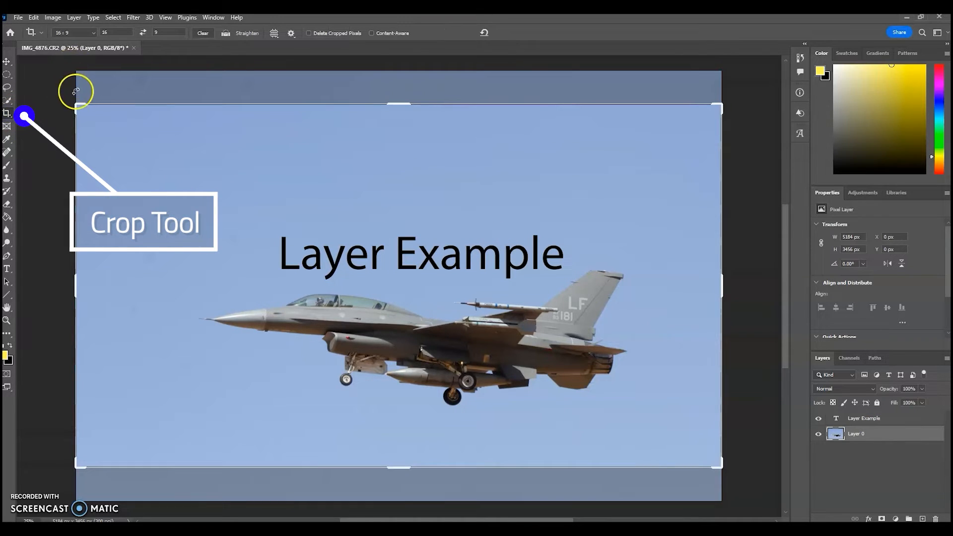
click(79, 33)
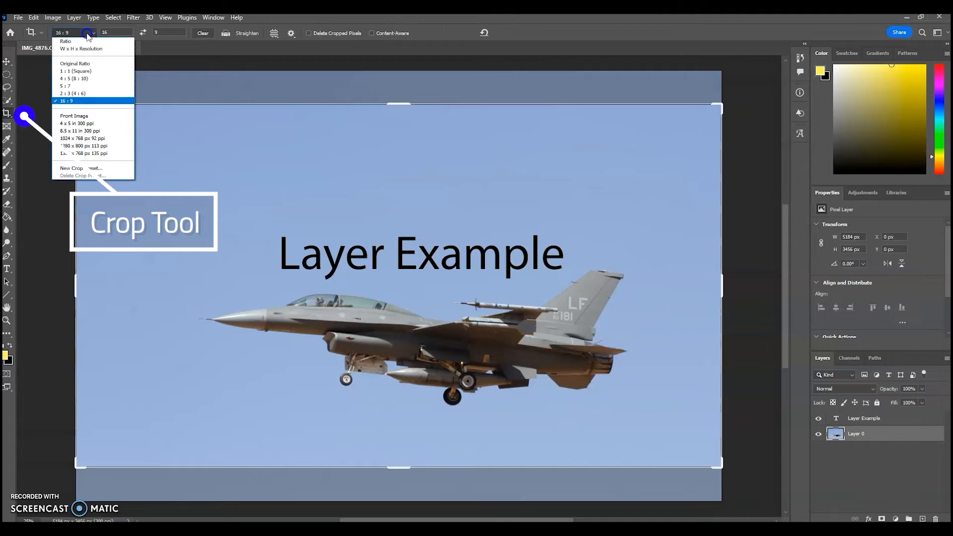
click(72, 102)
drag(719, 105, 678, 130)
drag(121, 443, 173, 432)
drag(446, 340, 423, 312)
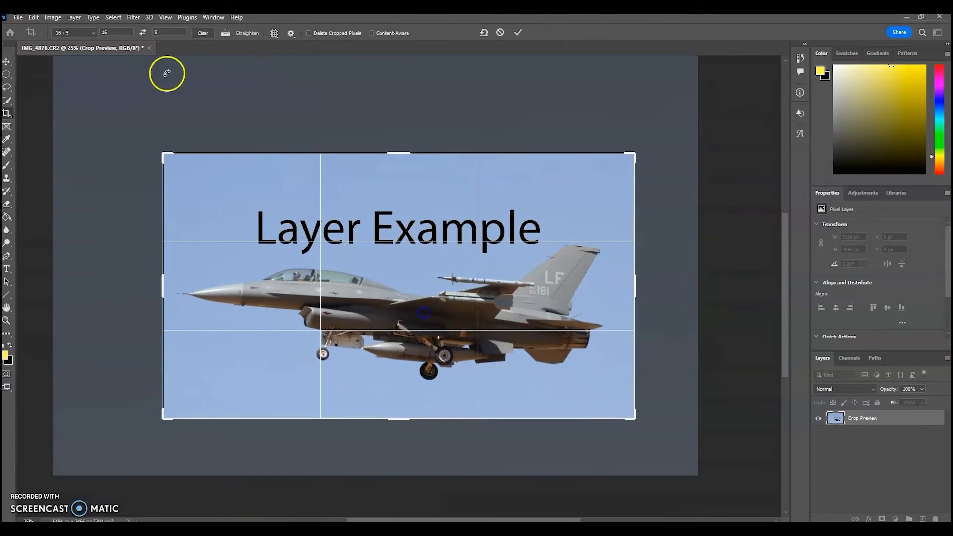
Try a 4 : 5 (8 : 10) crop swapped to landscape and enlarged around the jet, and discard the crop
click(79, 32)
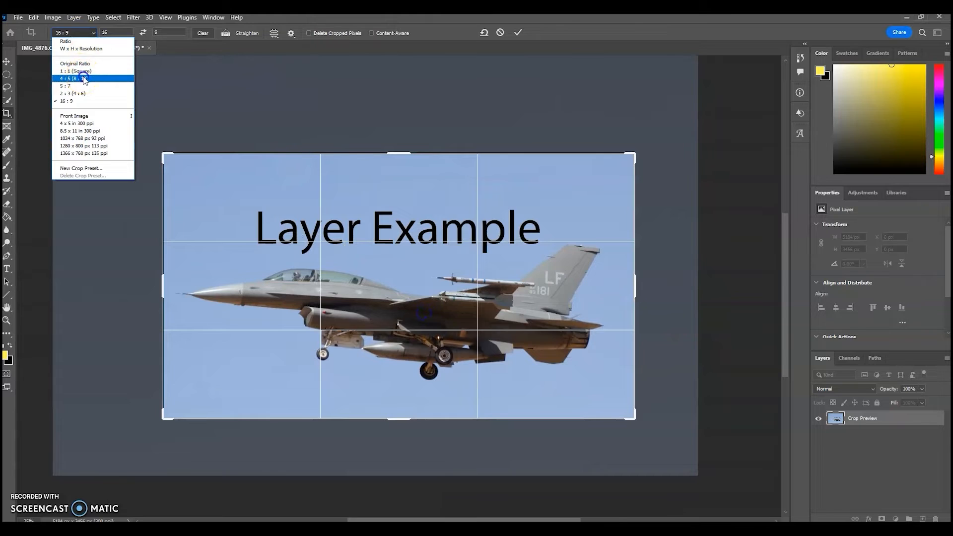
click(82, 78)
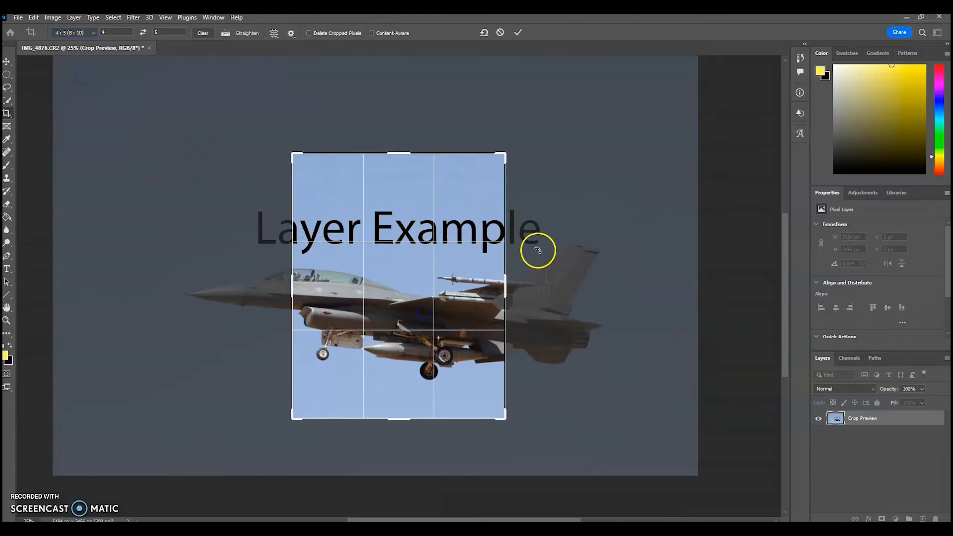
click(143, 32)
drag(531, 393, 619, 444)
drag(422, 276, 465, 326)
click(500, 32)
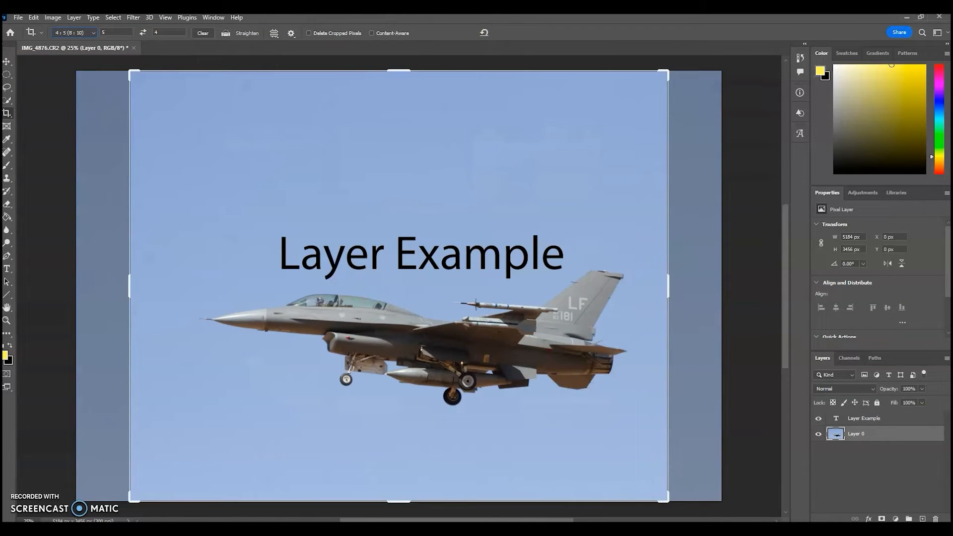
click(7, 62)
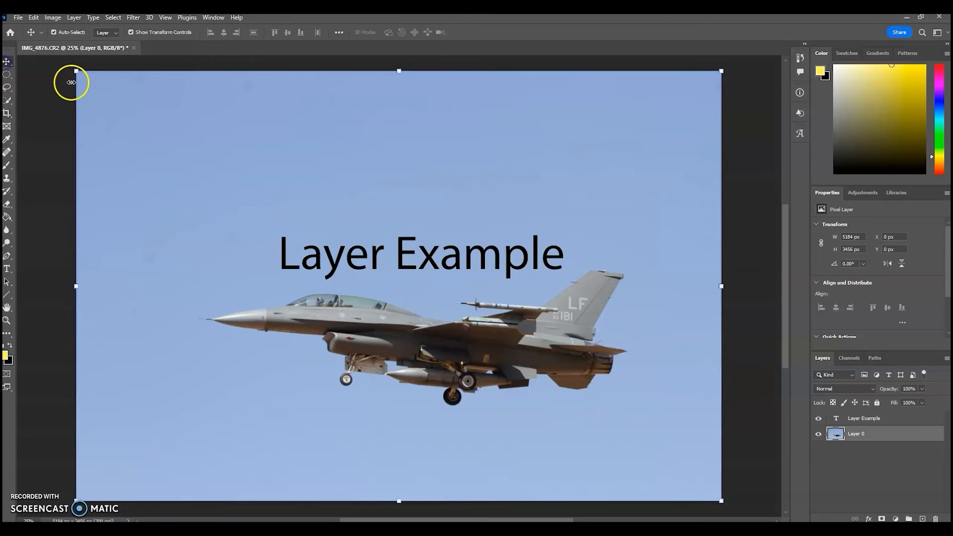
click(52, 120)
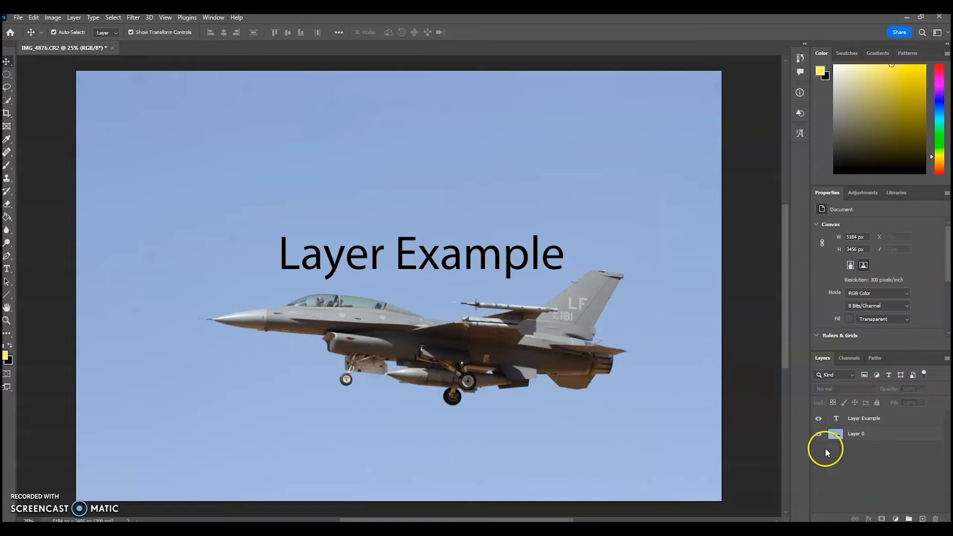
Try raising the jet photo layer's brightness with a Brightness/Contrast adjustment and discard the change
click(862, 436)
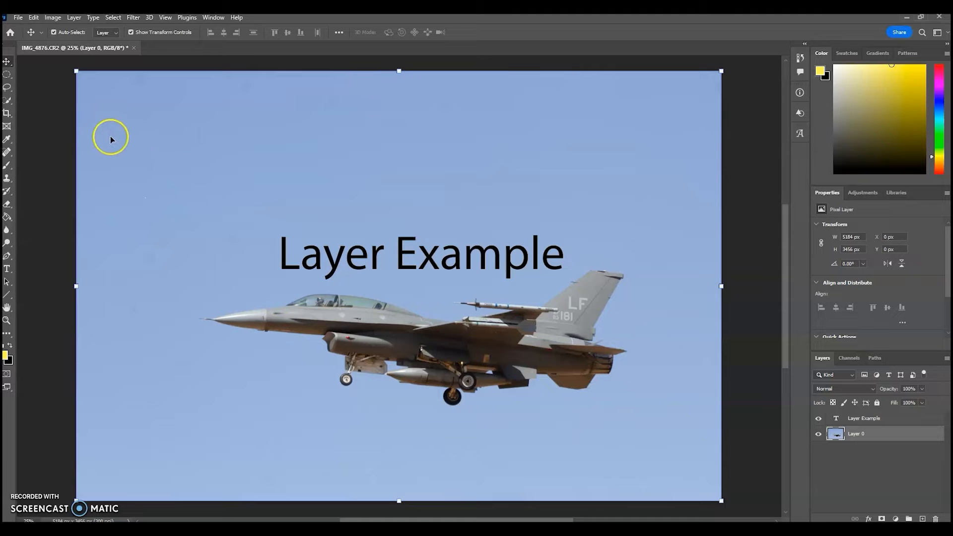
click(53, 19)
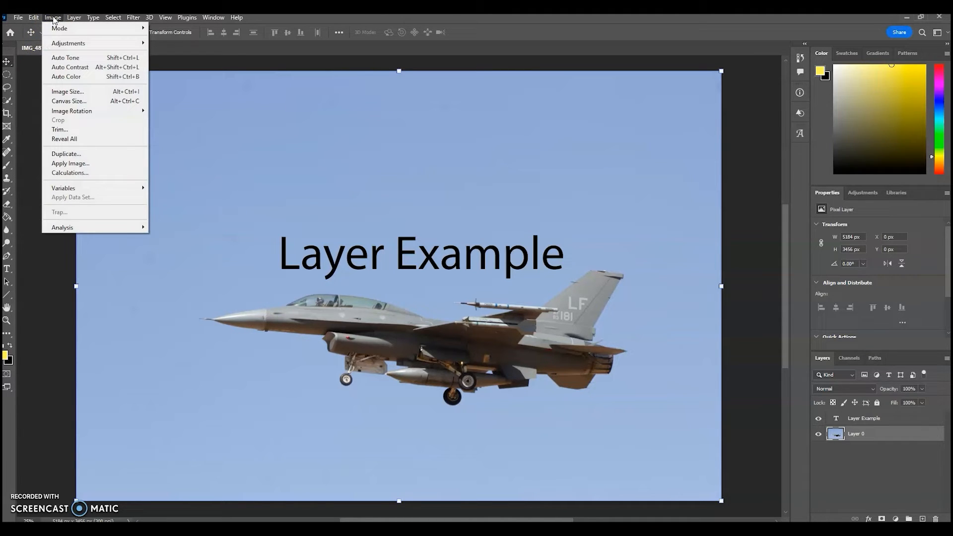
mouse_move(64, 43)
click(180, 44)
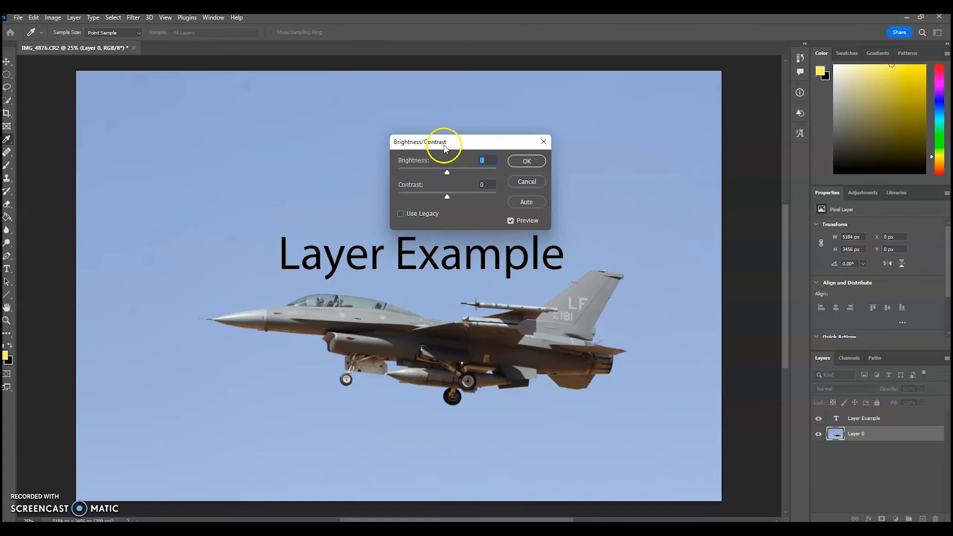
drag(444, 147, 610, 102)
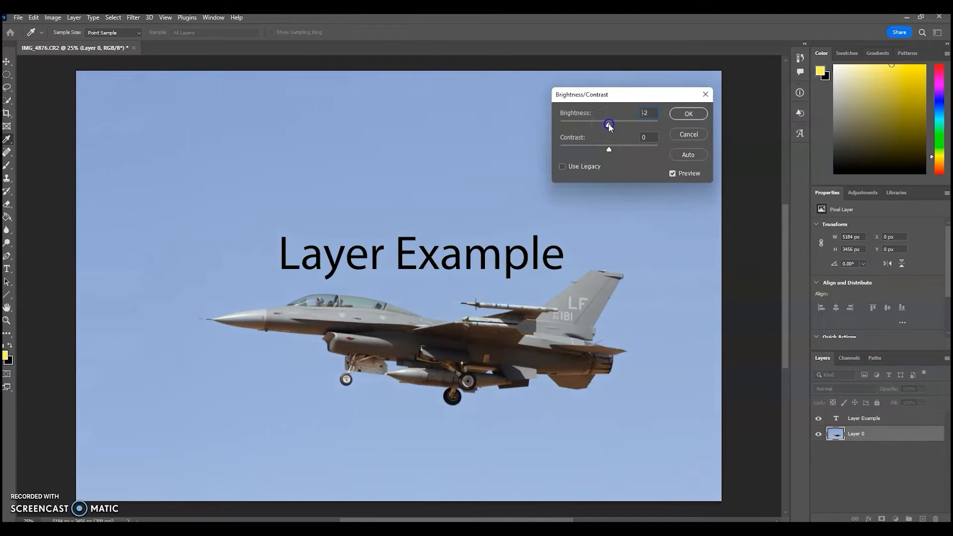
drag(609, 123, 644, 121)
click(686, 133)
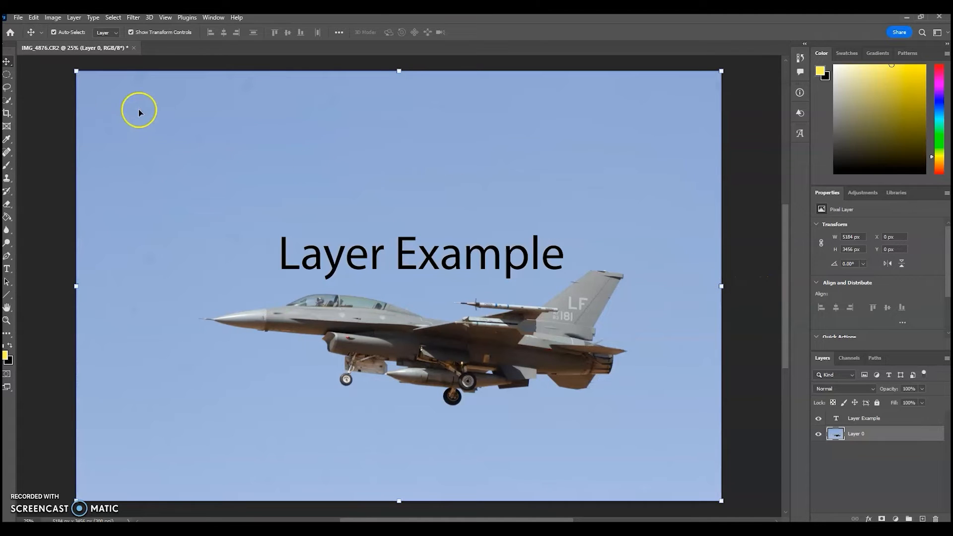
Open the Curves adjustment for the jet photo layer and dismiss it without applying anything
click(52, 18)
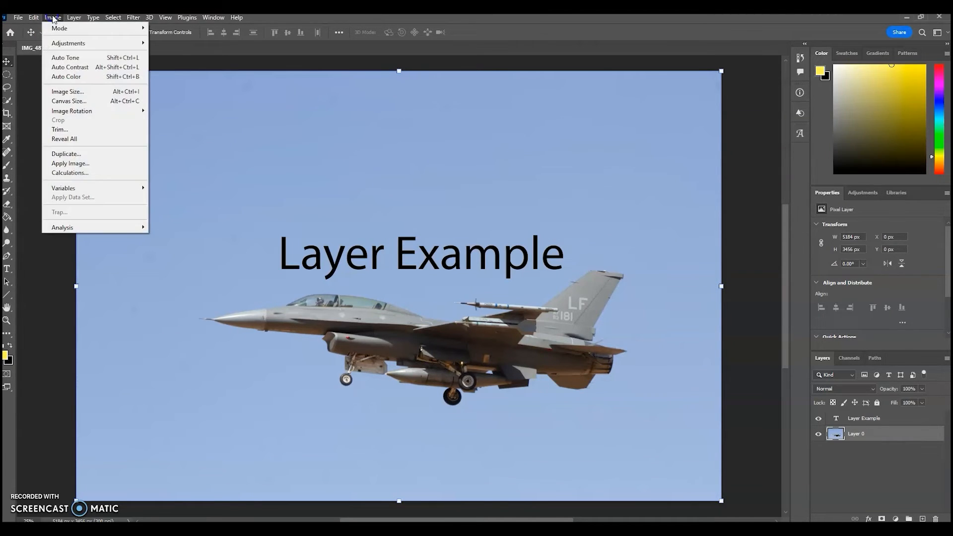
mouse_move(66, 43)
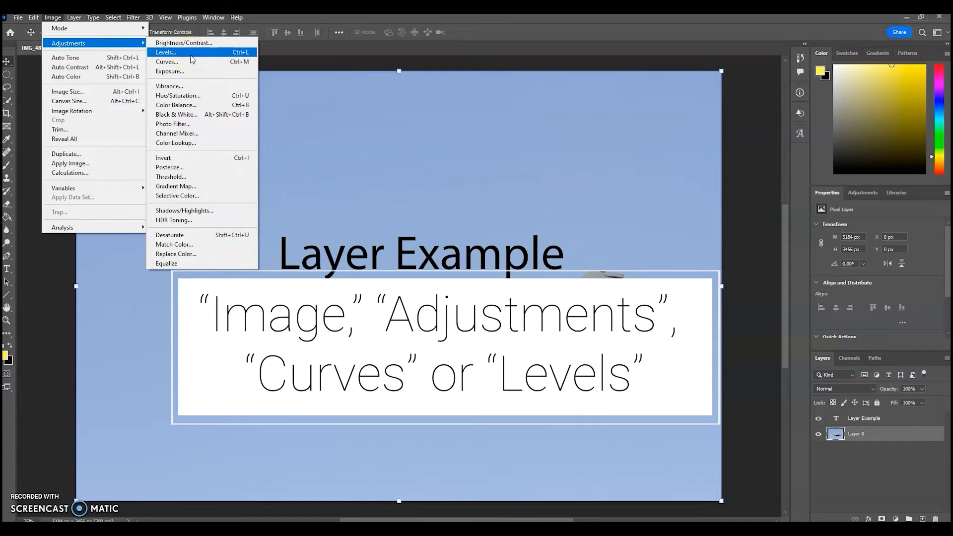
click(191, 55)
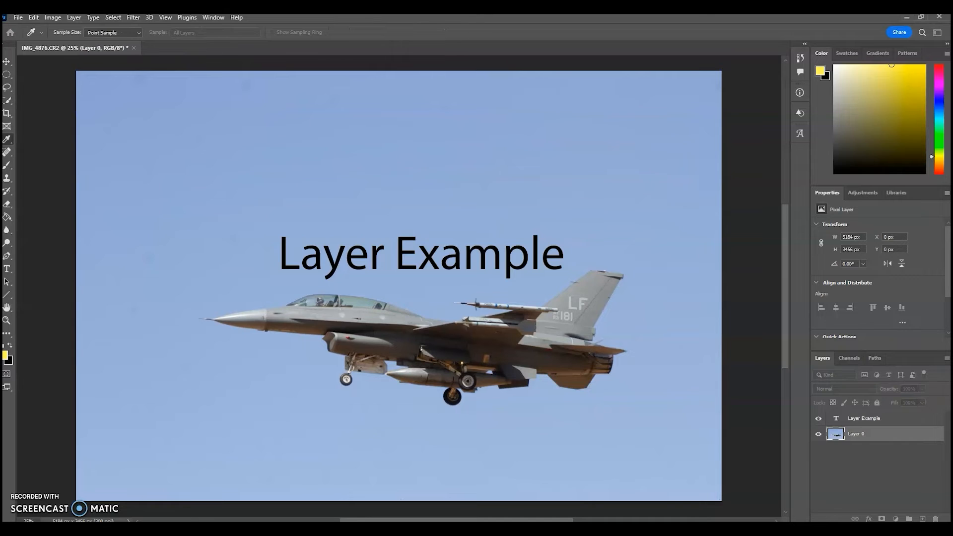
drag(15, 79, 657, 55)
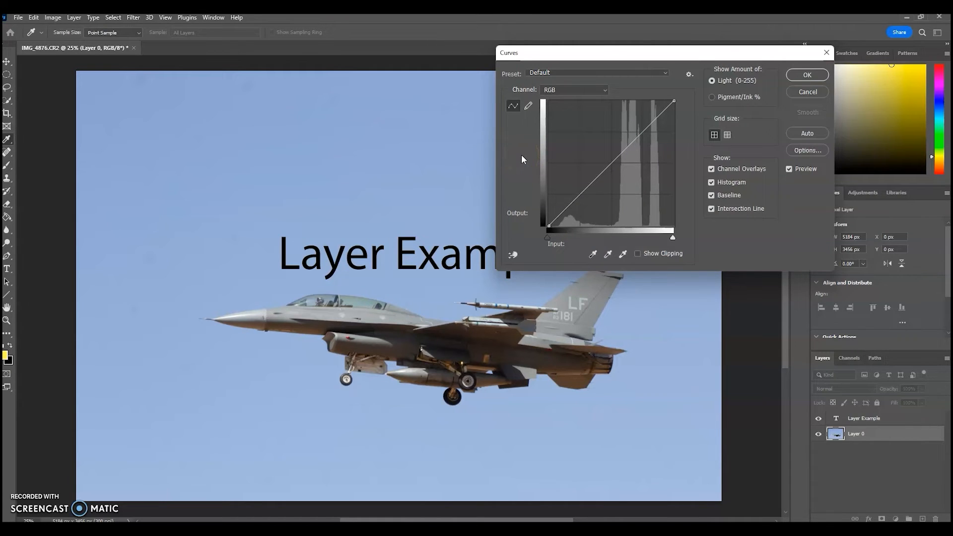
click(556, 165)
click(815, 92)
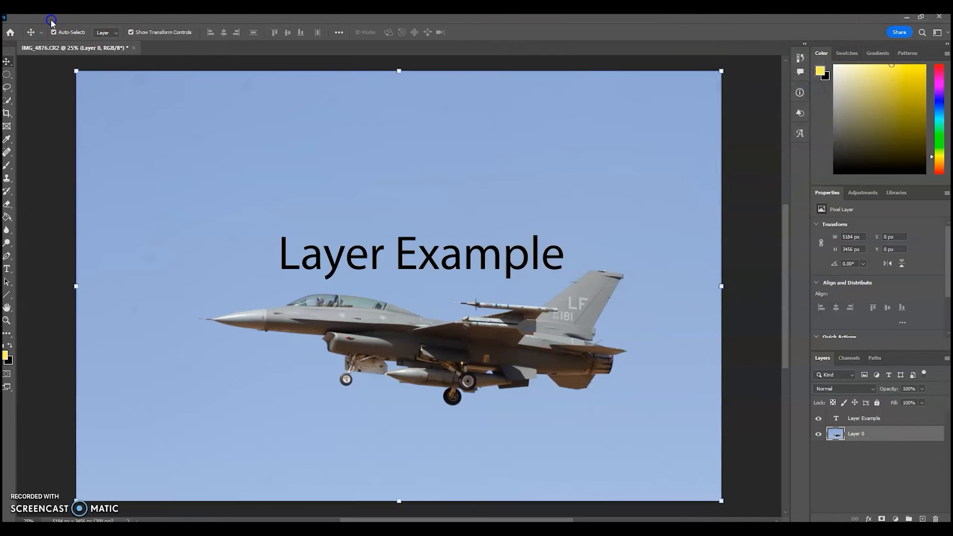
Try a Levels adjustment on the jet photo layer with shadow input 16 and midtone 0.92, and discard the change
click(52, 17)
mouse_move(134, 44)
click(166, 53)
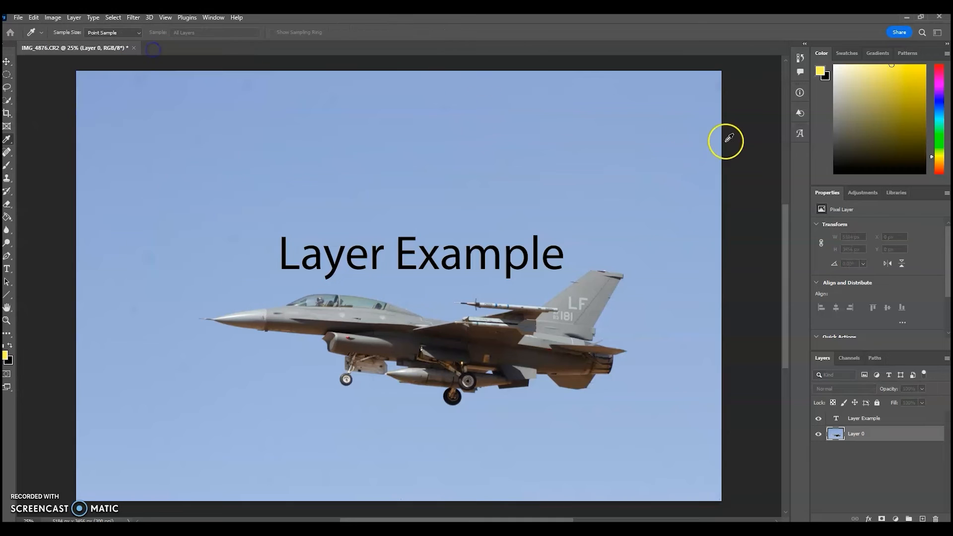
drag(516, 31, 693, 45)
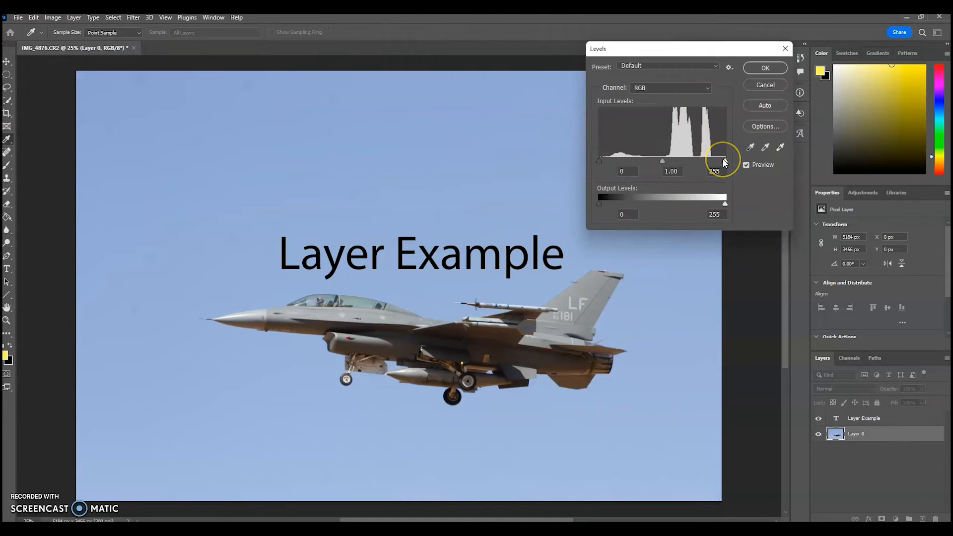
mouse_move(725, 161)
mouse_down()
mouse_move(716, 157)
mouse_move(726, 160)
mouse_up()
drag(663, 161, 667, 162)
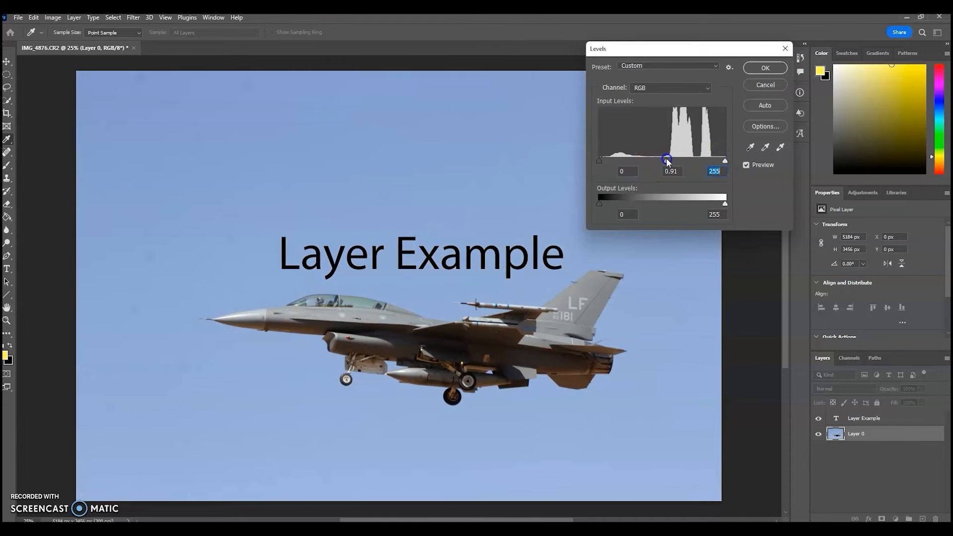
mouse_move(600, 161)
mouse_down()
mouse_move(623, 163)
mouse_move(607, 160)
mouse_up()
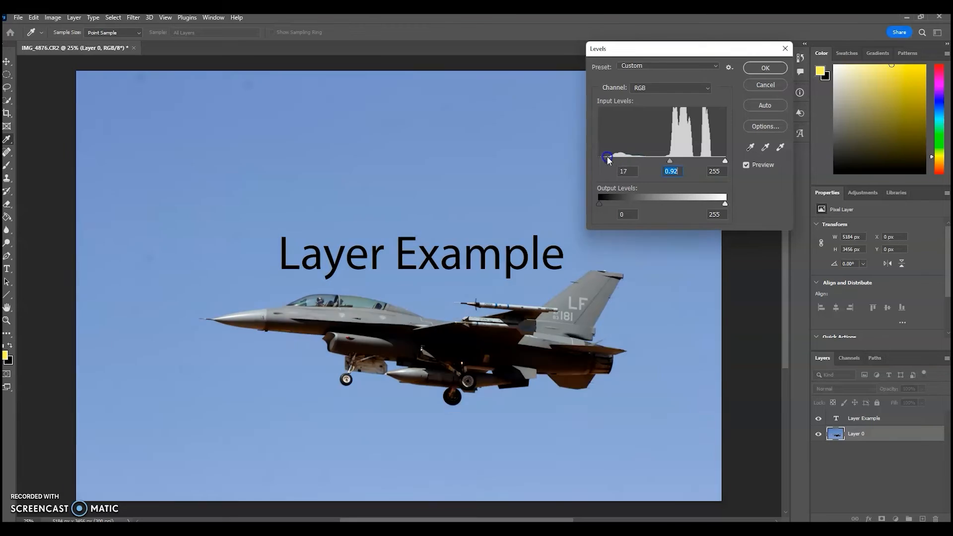
click(716, 87)
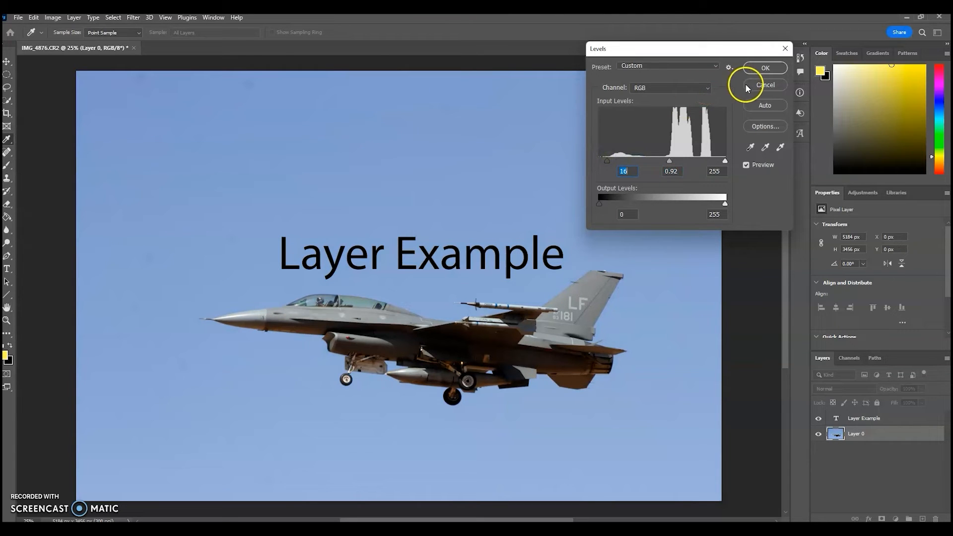
click(764, 85)
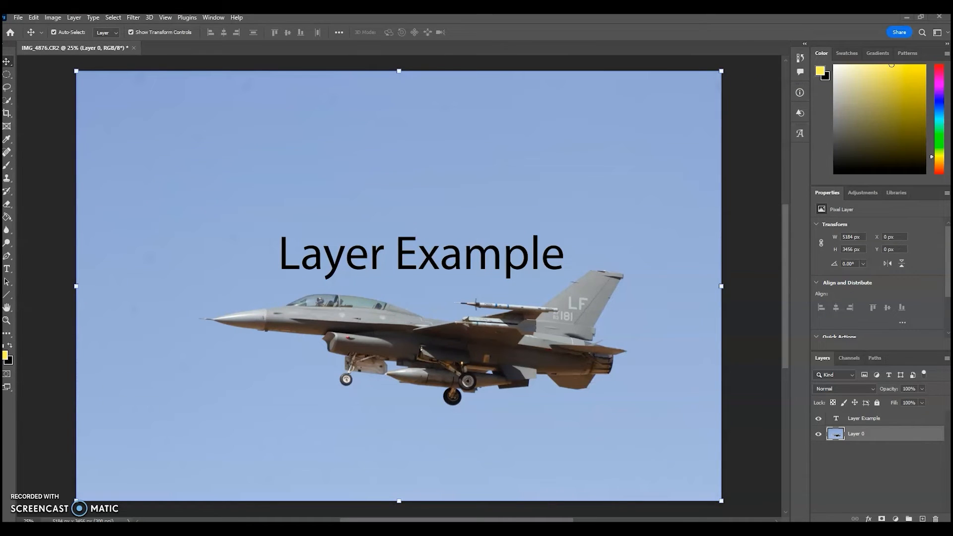
Try a Vibrance adjustment on the jet photo layer with vibrance +67 and saturation +48, and discard the change
click(54, 19)
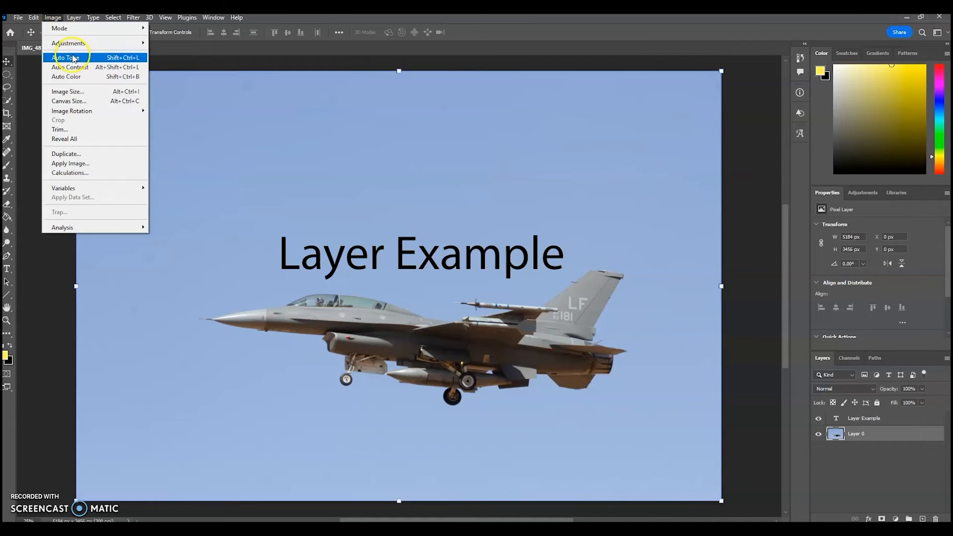
mouse_move(78, 47)
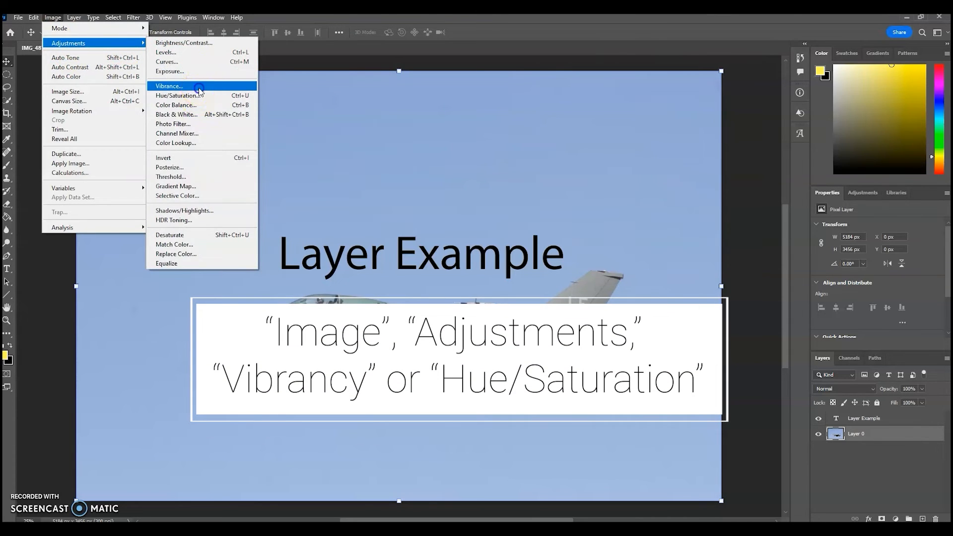
click(197, 87)
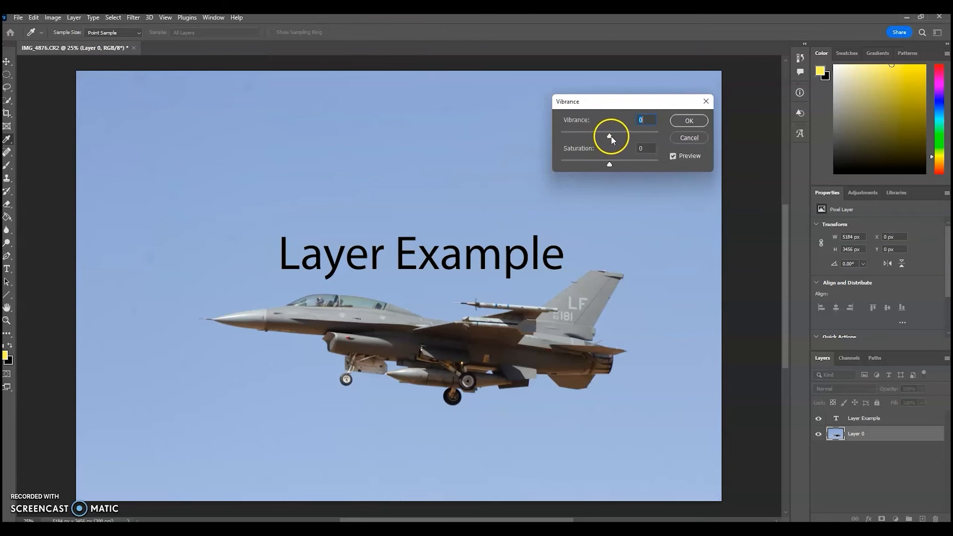
drag(612, 136, 643, 137)
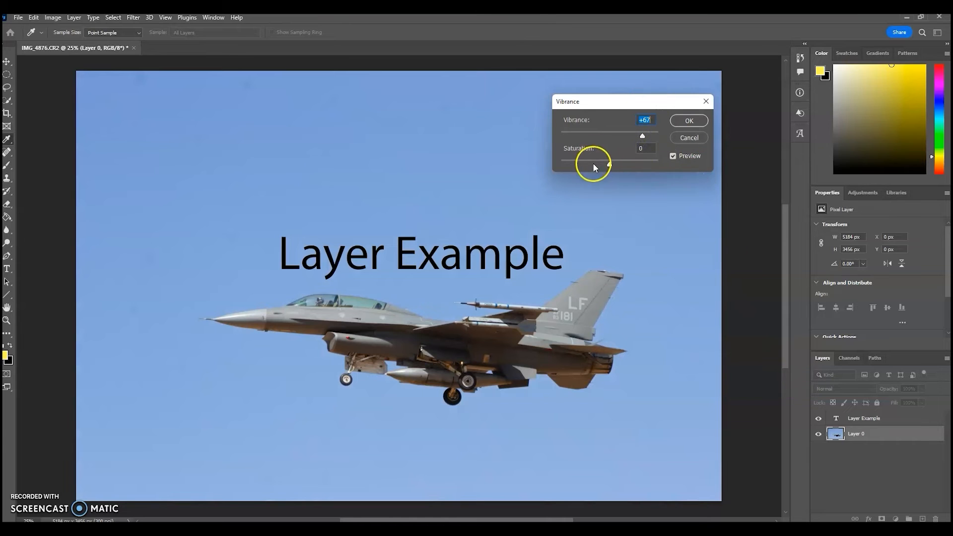
drag(610, 164, 633, 160)
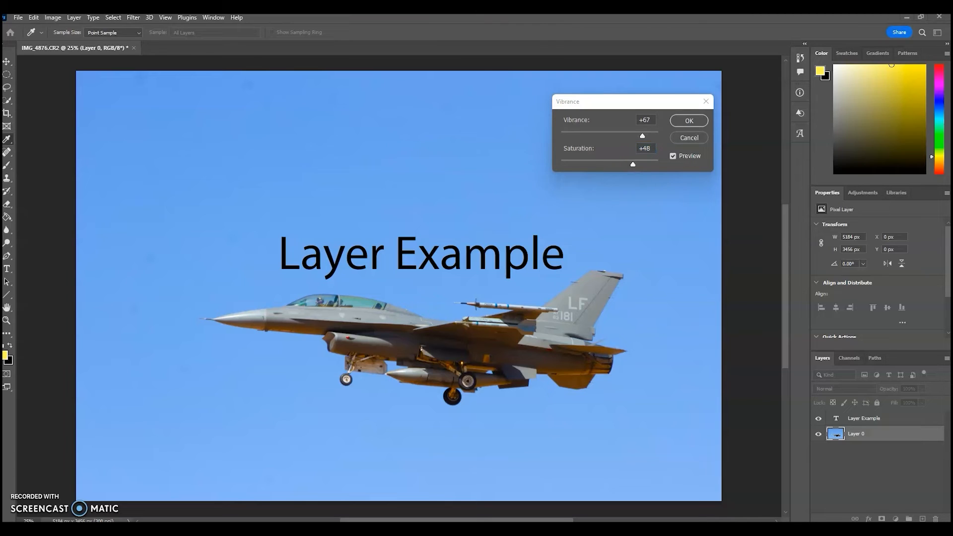
click(681, 140)
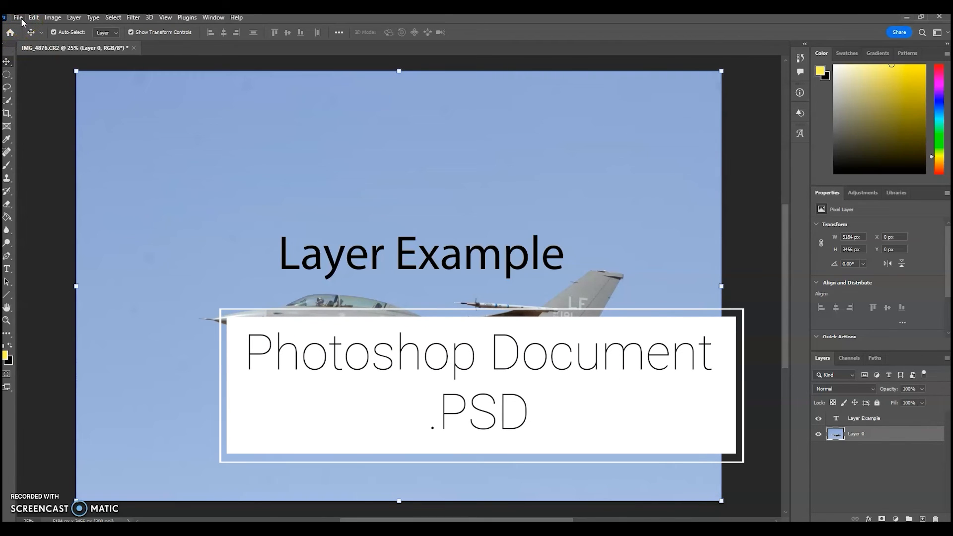
Open the save dialog for the layered document in Photoshop PSD format and dismiss it without saving
click(19, 18)
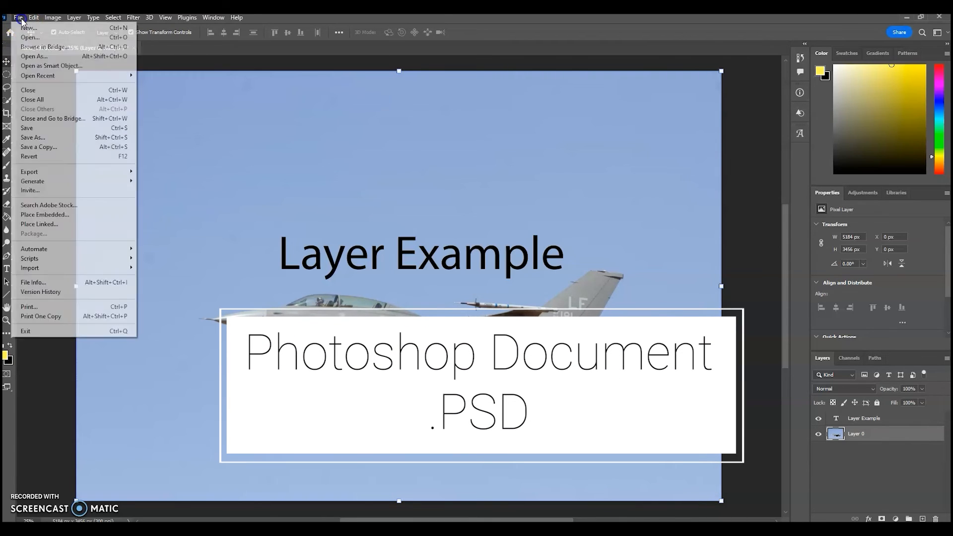
click(52, 128)
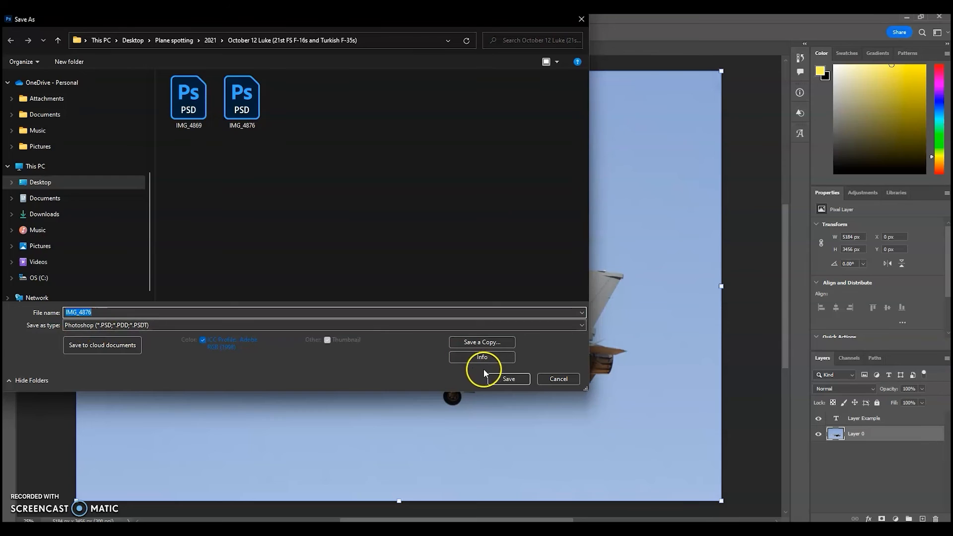
click(550, 379)
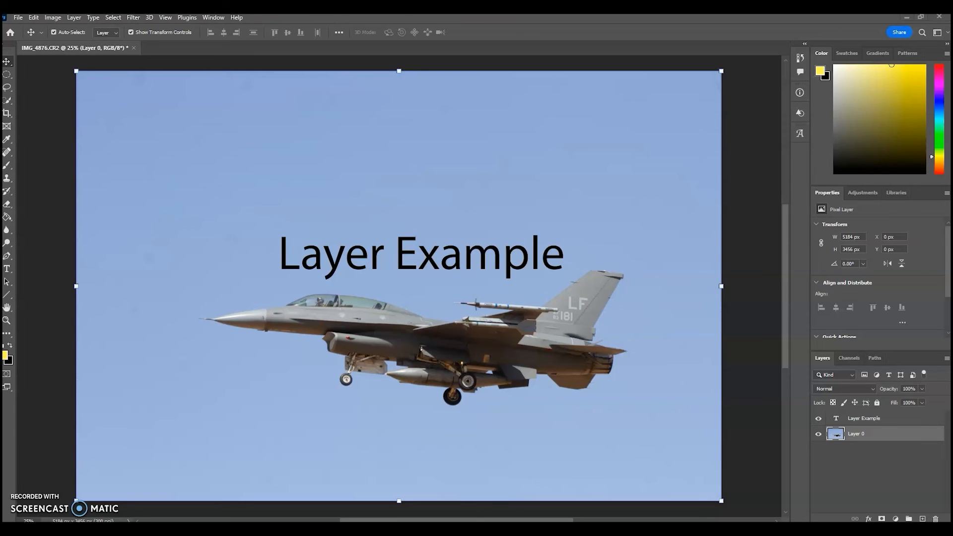
Export the image as a JPG with a width of 1500 px and quality 7
click(17, 17)
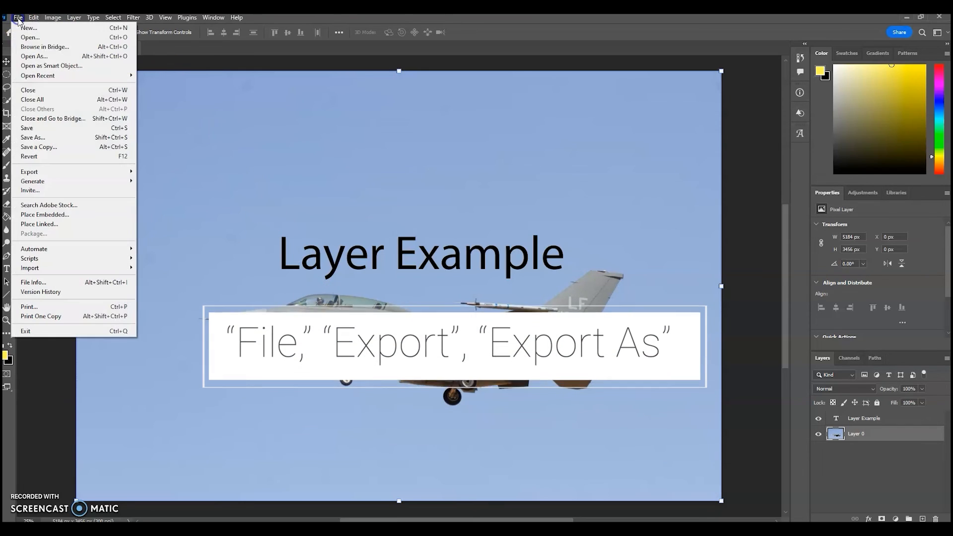
mouse_move(82, 176)
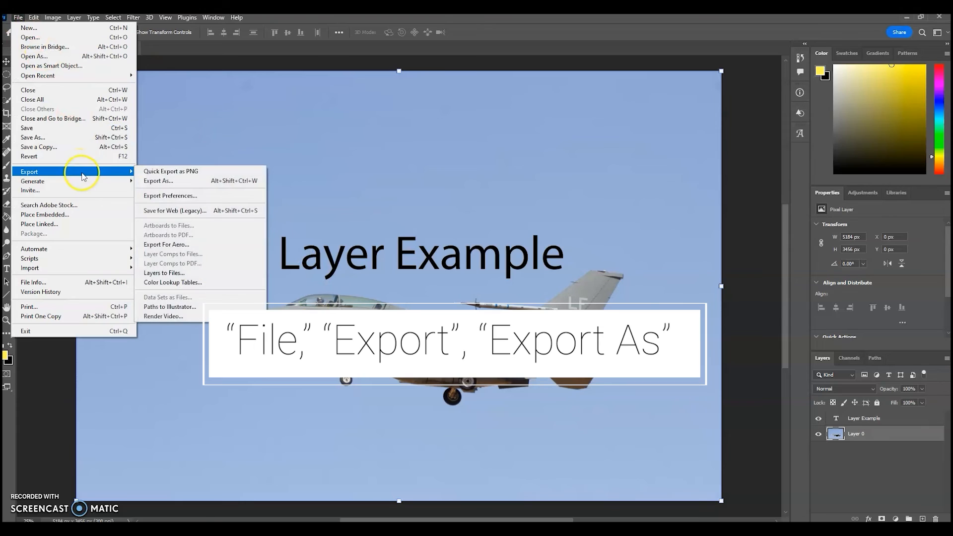
click(189, 182)
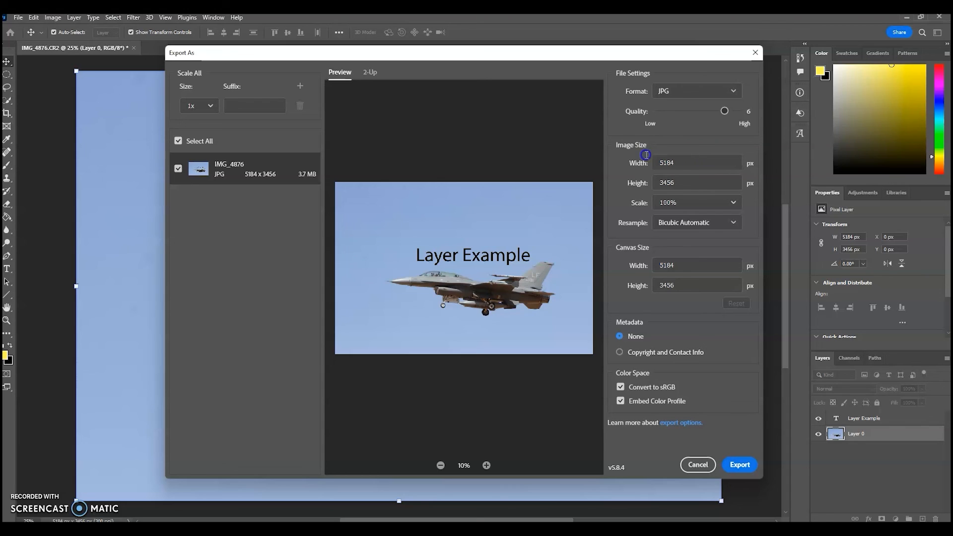
click(681, 162)
key(BackSpace)
key(BackSpace)
key(BackSpace)
key(BackSpace)
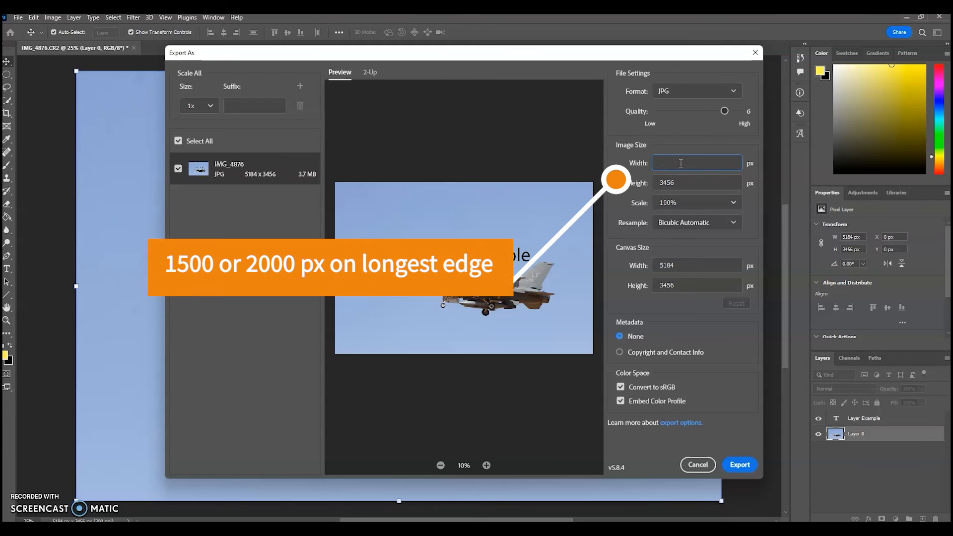
text(15)
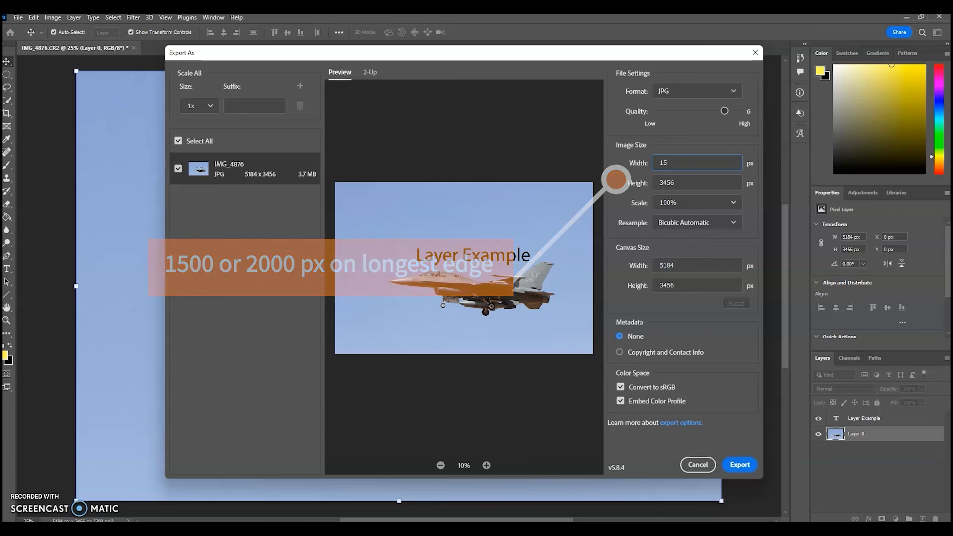
text(00)
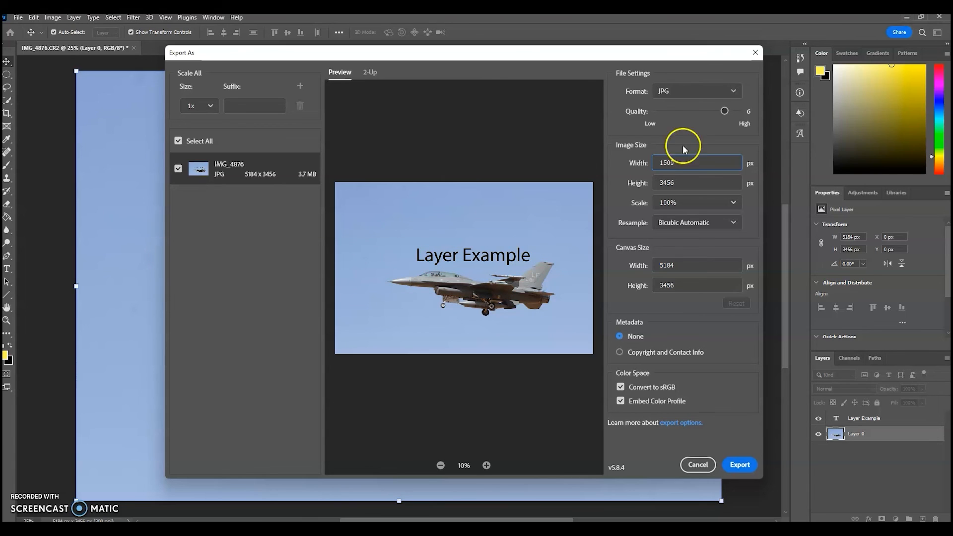
click(673, 133)
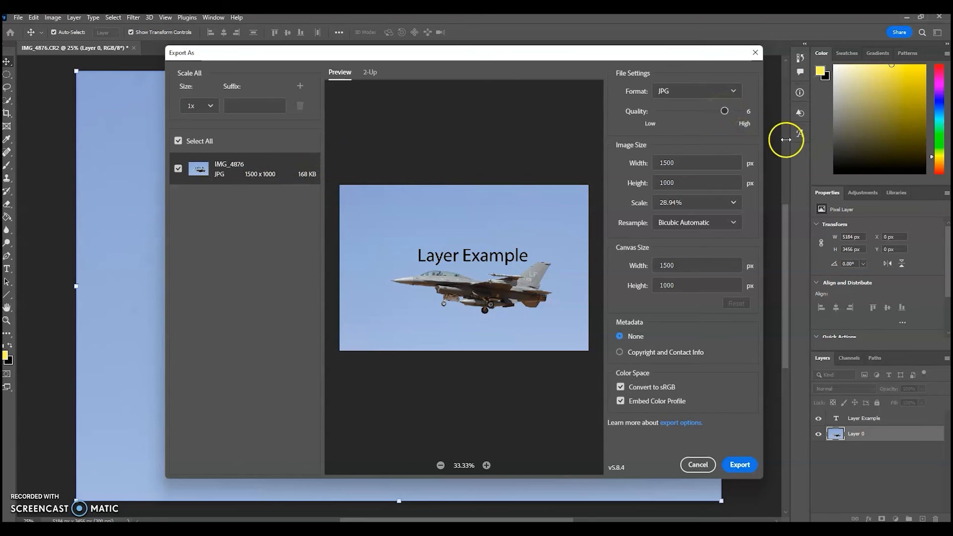
drag(725, 111, 740, 109)
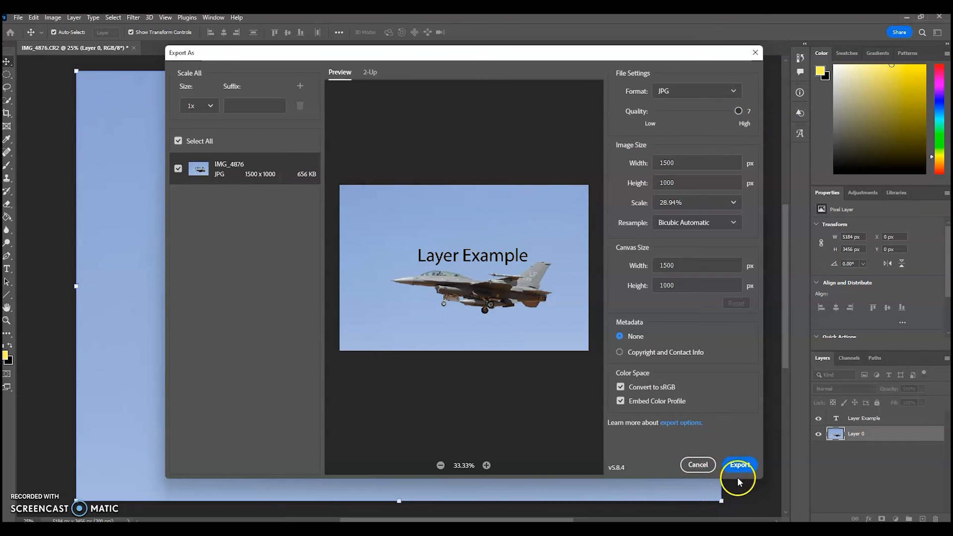
click(749, 467)
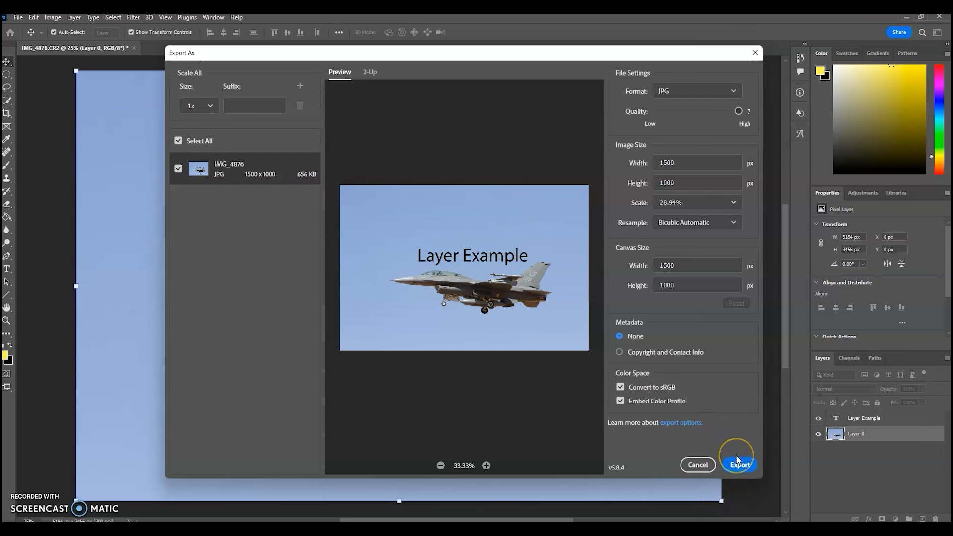